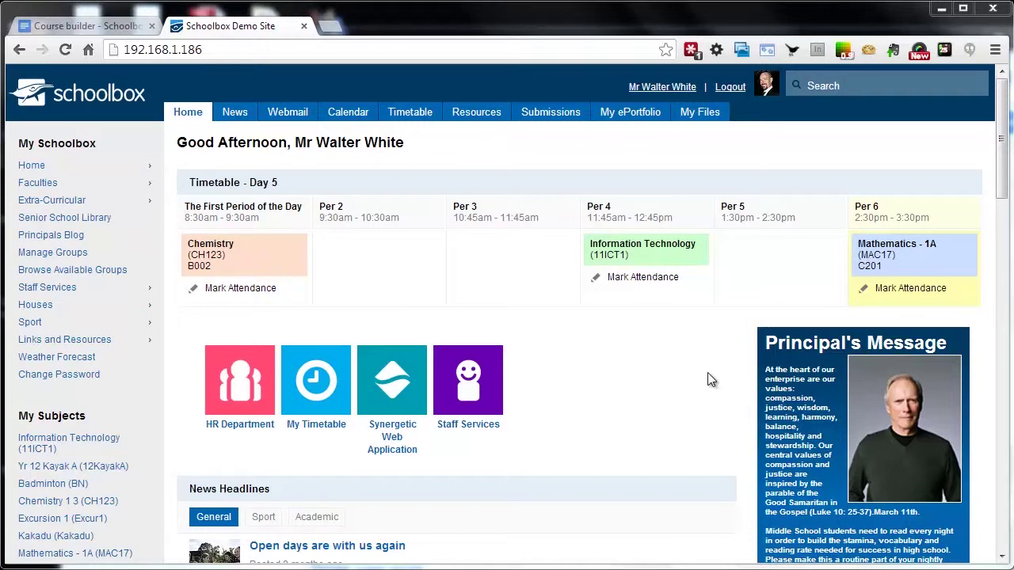
# Open the homepage of Unit 1: Environmental change and management from the Geography Year 10 folder in the school resources
pyautogui.click(479, 115)
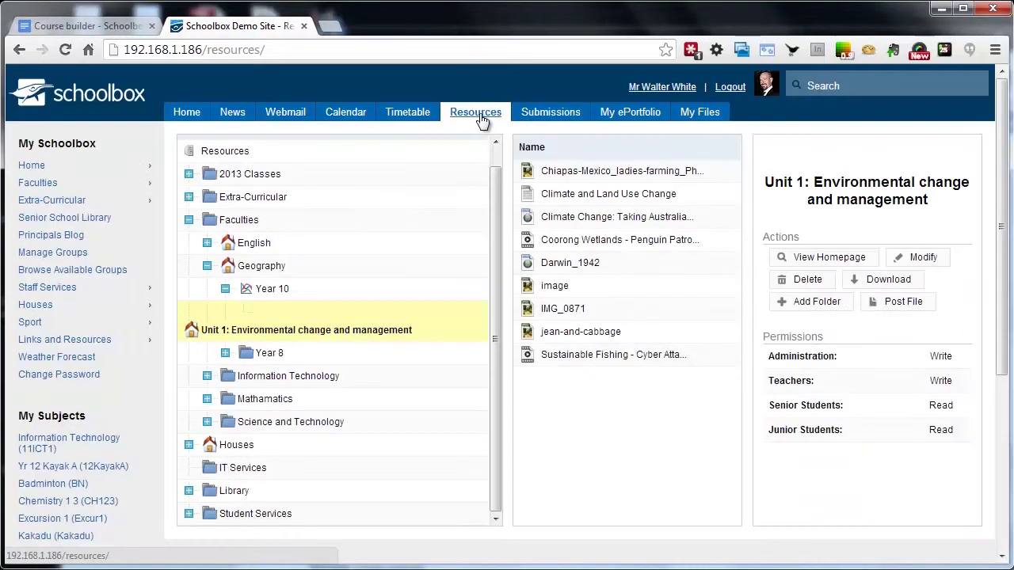
pyautogui.click(256, 289)
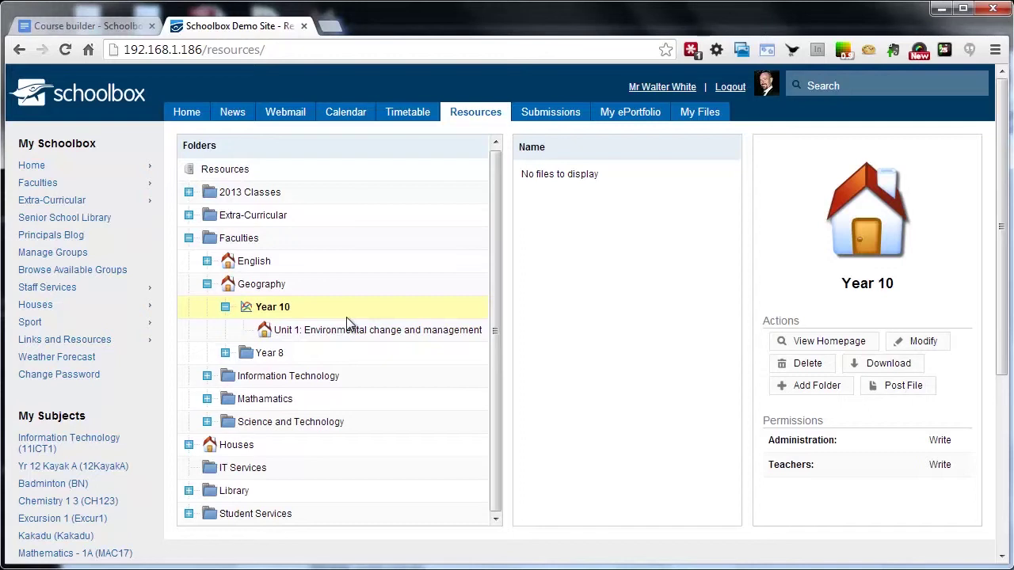
pyautogui.moveTo(346, 319); pyautogui.dragTo(331, 336)
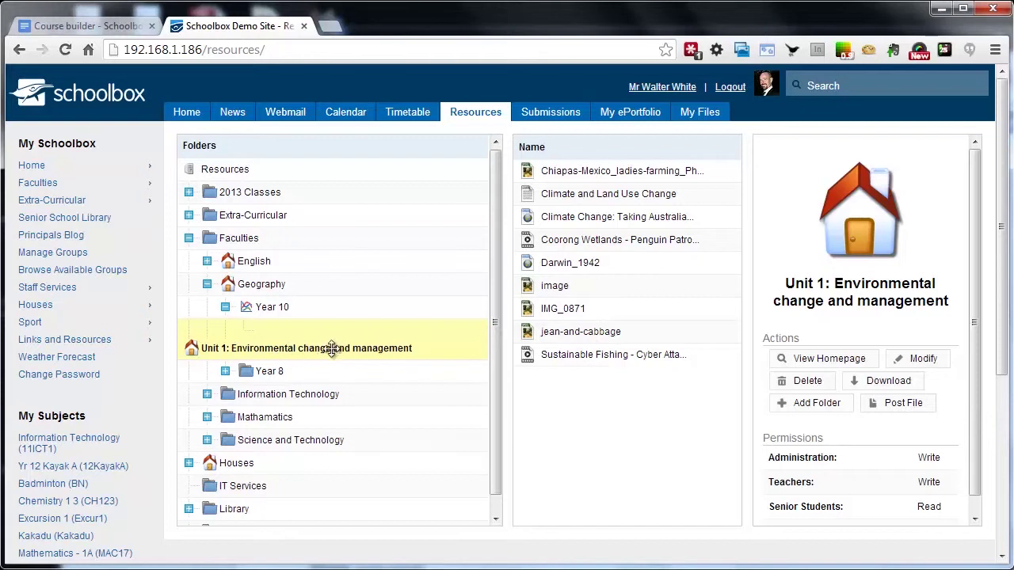
pyautogui.click(811, 364)
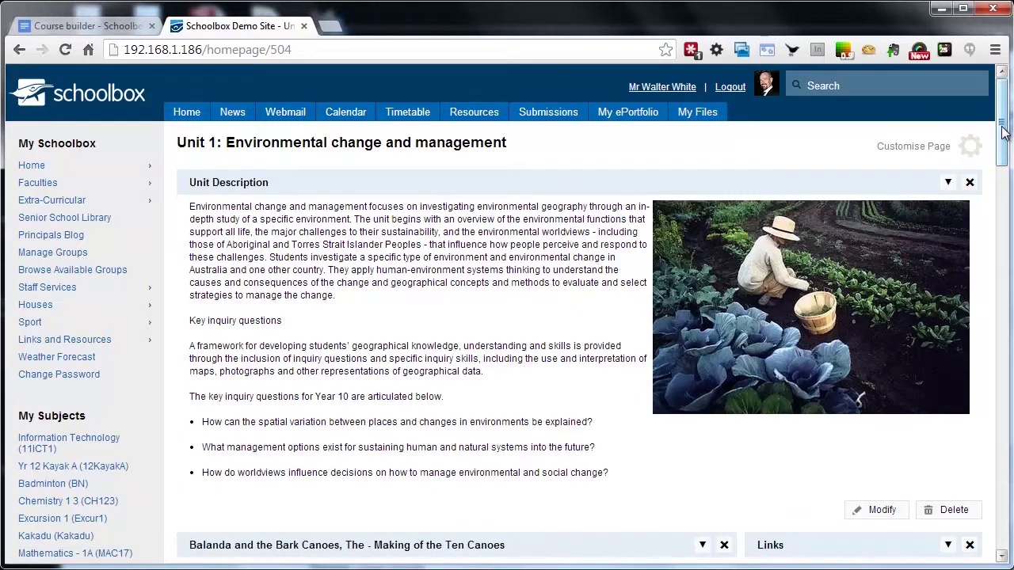
# Examine the unit homepage's description, embedded video, links, files and the tasks in its Course Builder
pyautogui.moveTo(1001, 131); pyautogui.dragTo(1001, 198)
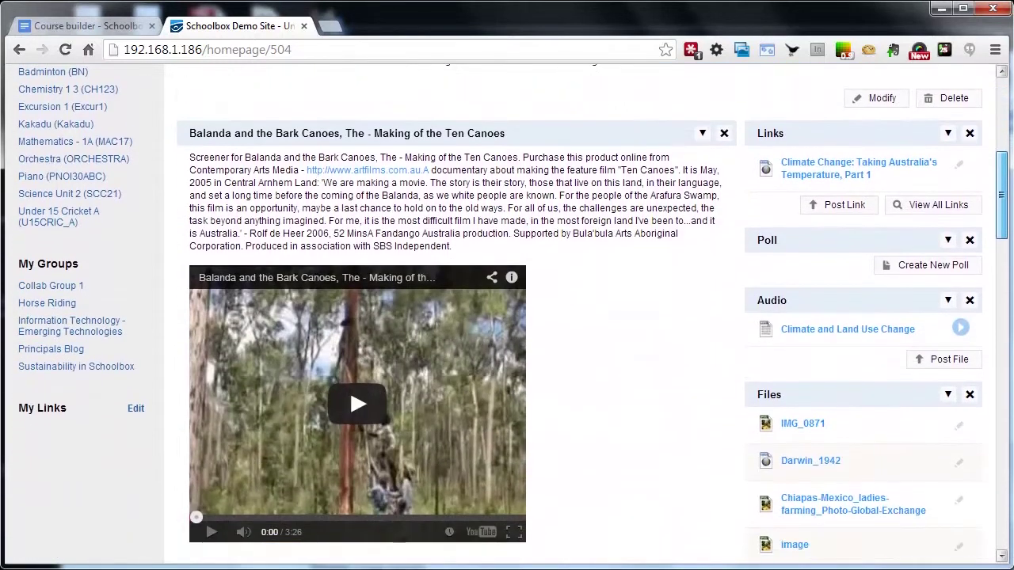
pyautogui.moveTo(1002, 205); pyautogui.dragTo(1001, 283)
pyautogui.scroll(-3, 990, 198)
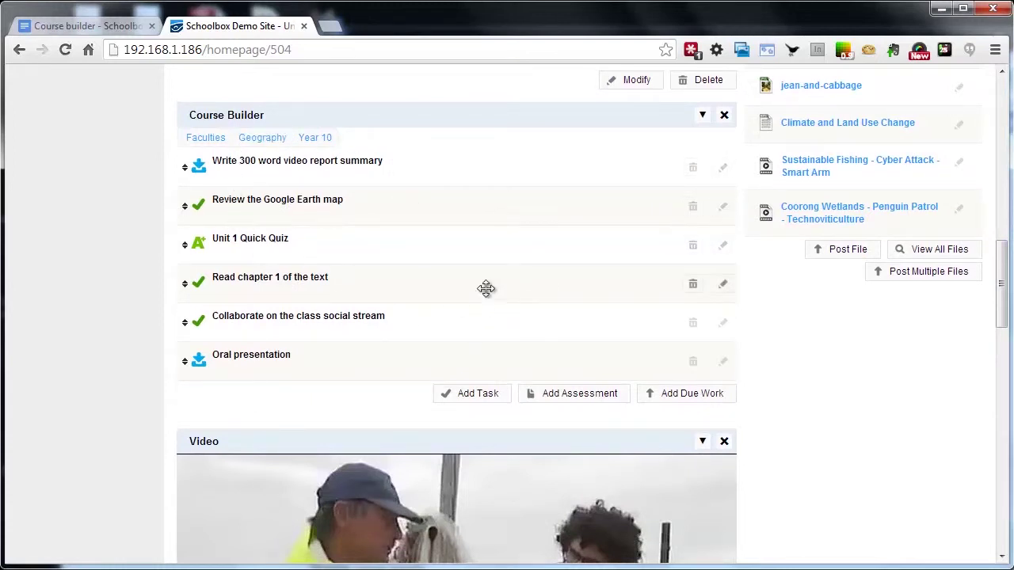
pyautogui.moveTo(1006, 261); pyautogui.dragTo(999, 93)
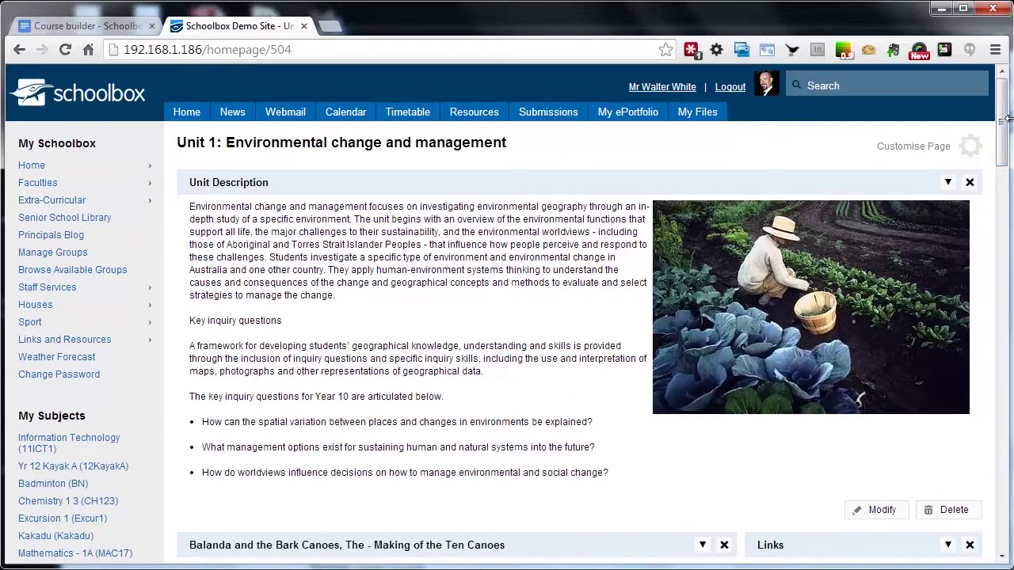
pyautogui.moveTo(1005, 121); pyautogui.dragTo(1008, 268)
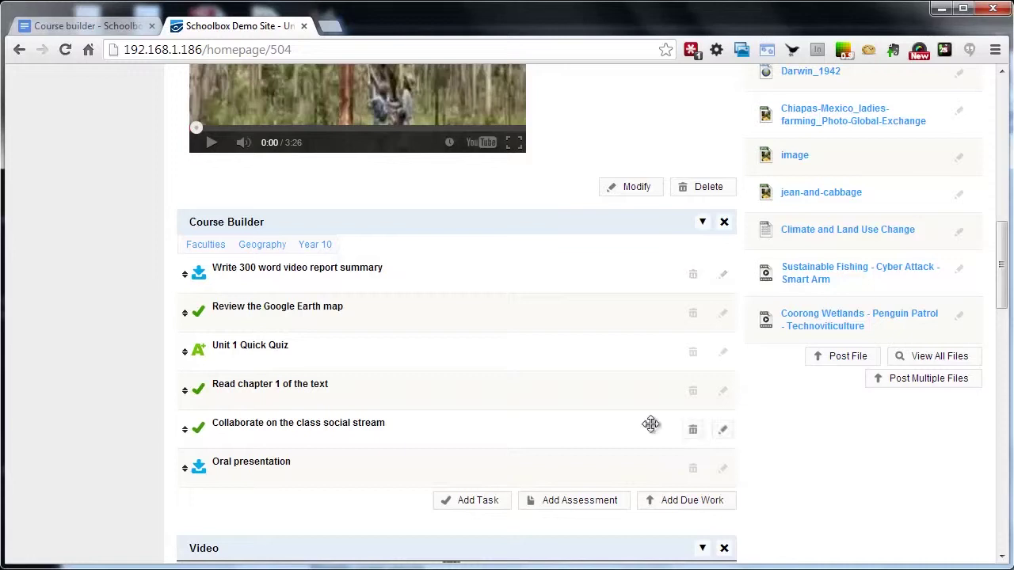
pyautogui.moveTo(1002, 238); pyautogui.dragTo(1007, 136)
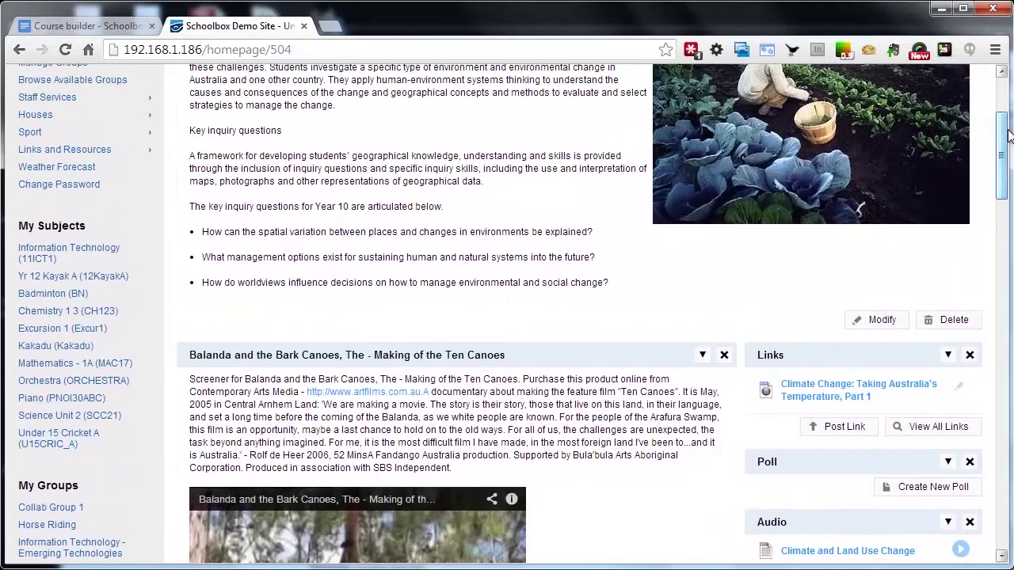
# Open the Chemistry 1 3 (CH123) class homepage
pyautogui.click(47, 315)
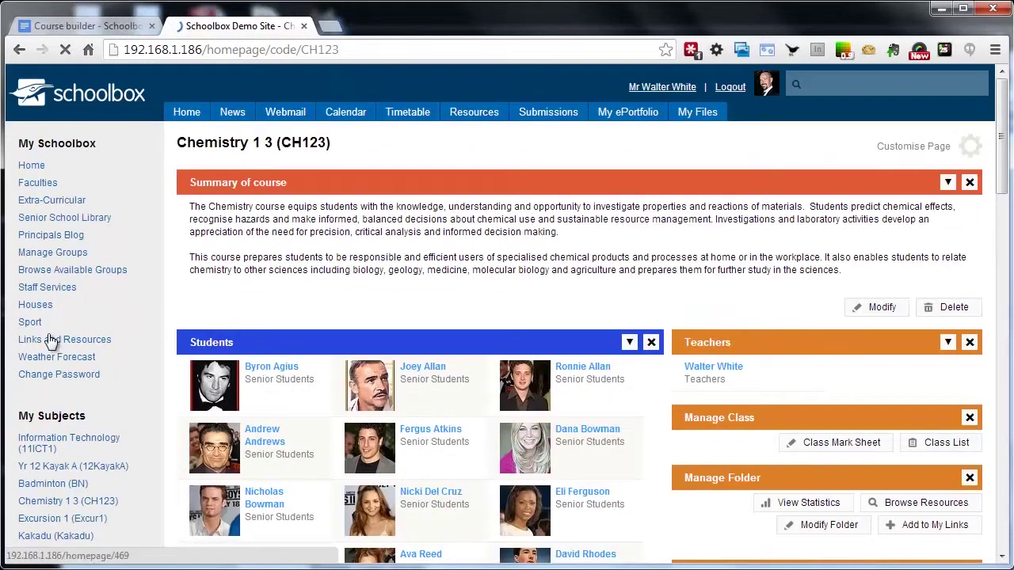
pyautogui.moveTo(154, 320)
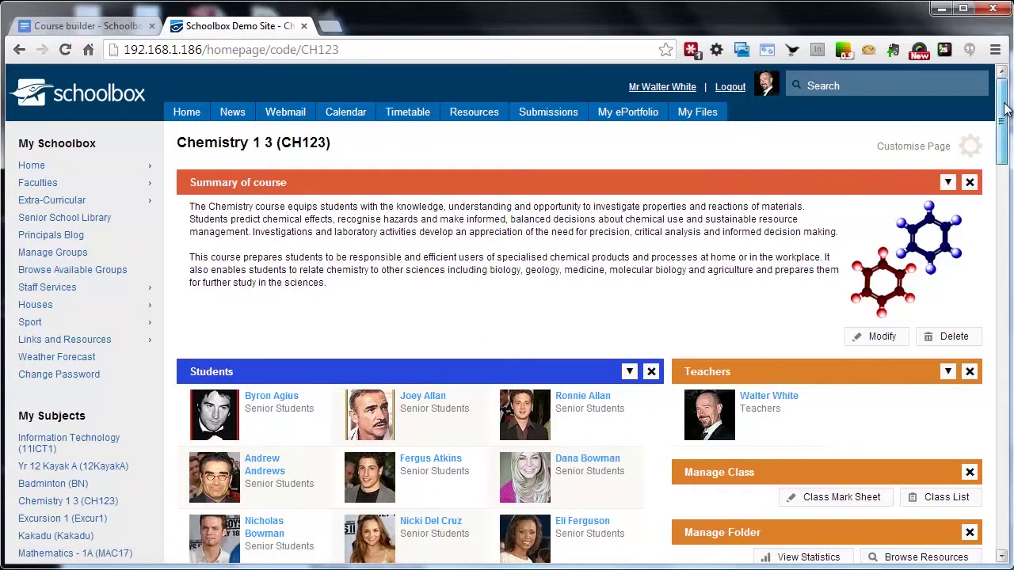
pyautogui.moveTo(1004, 111)
pyautogui.mouseDown()
pyautogui.moveTo(1008, 214)
pyautogui.moveTo(1004, 103)
pyautogui.mouseUp()
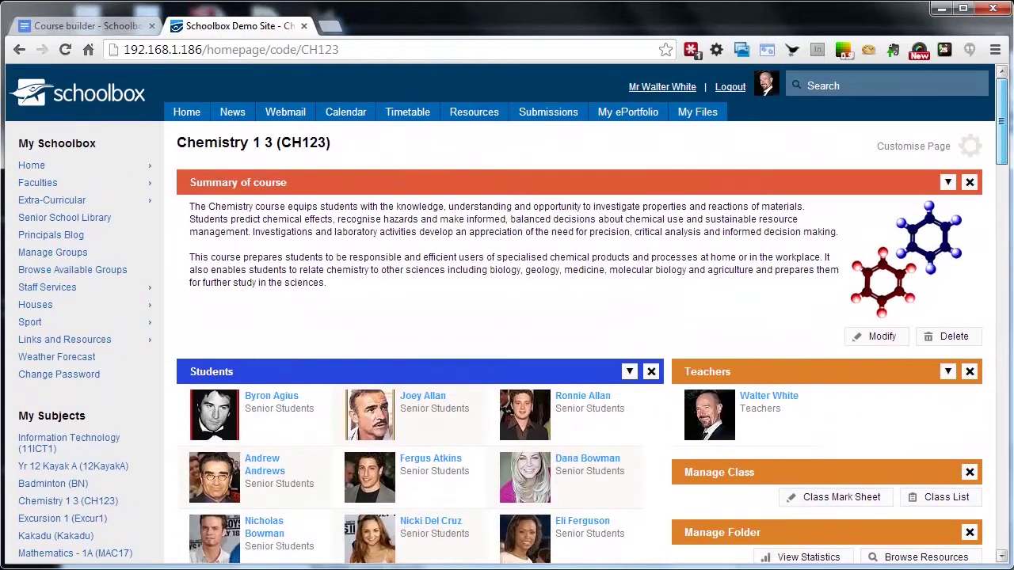
# Add the Course Outline learning component to the Chemistry class homepage and close the page customisation
pyautogui.click(907, 148)
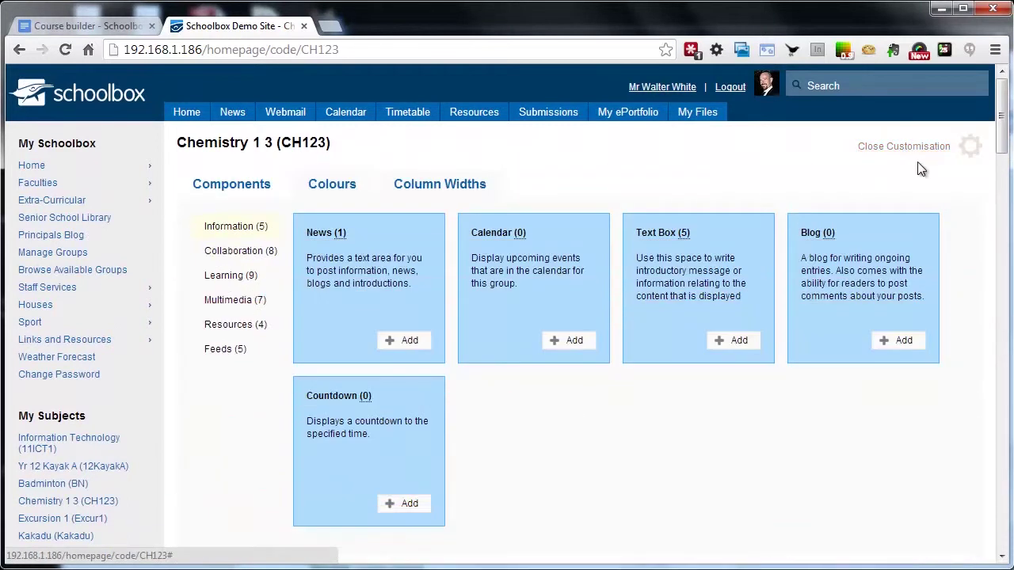
pyautogui.click(230, 277)
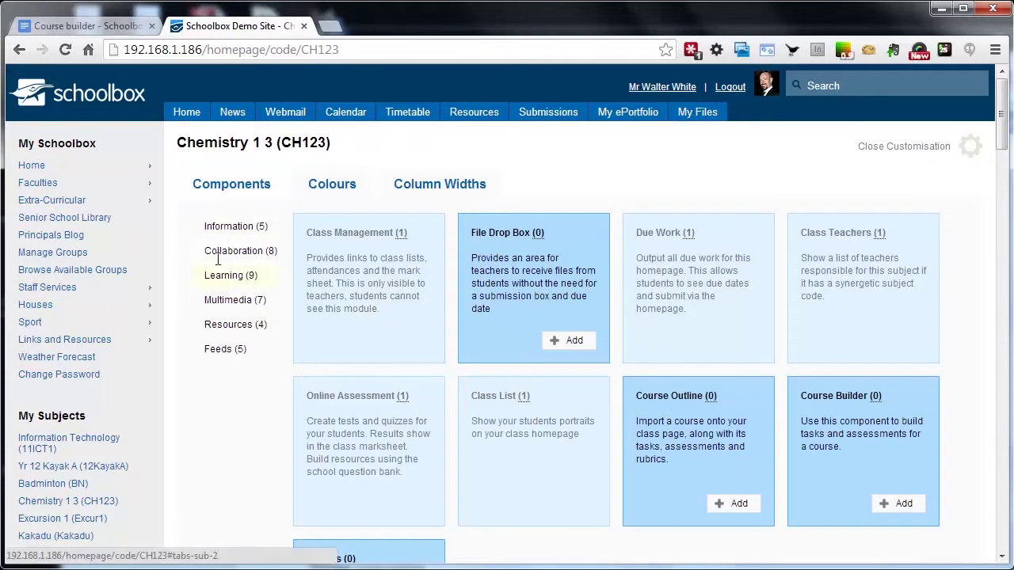
pyautogui.scroll(-1, 615, 360)
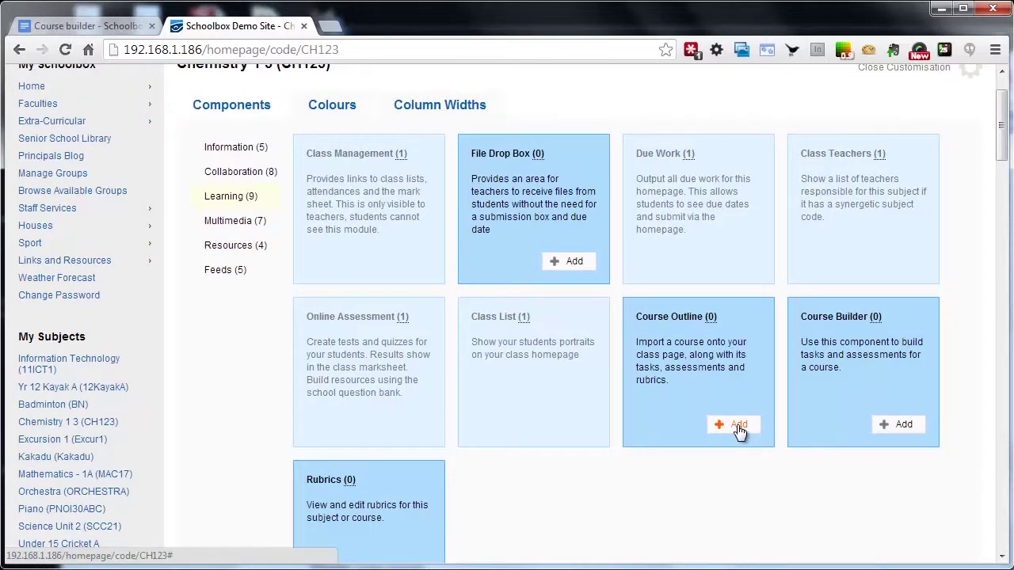
pyautogui.moveTo(636, 341); pyautogui.dragTo(688, 355)
pyautogui.click(687, 374)
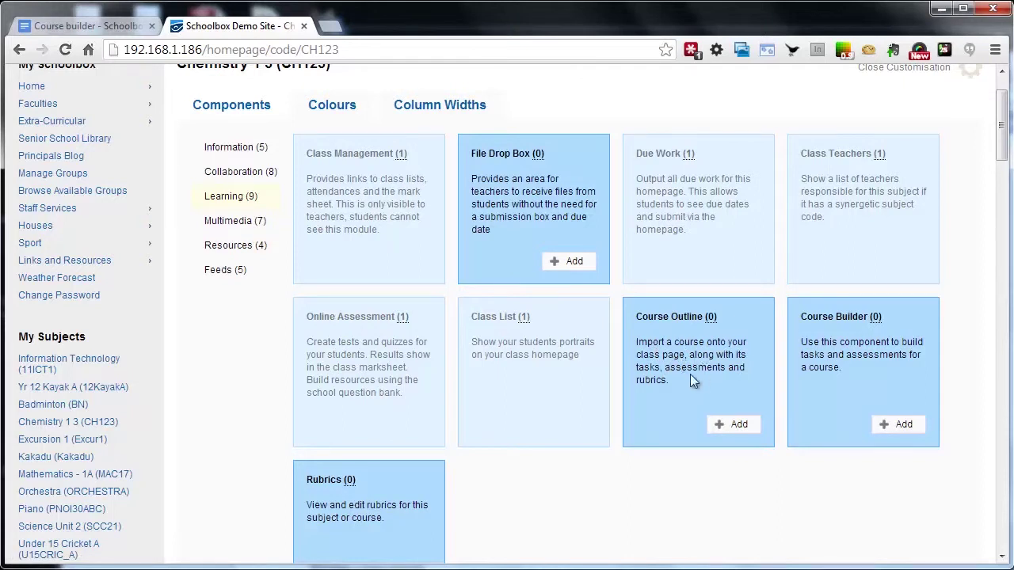
pyautogui.click(738, 428)
pyautogui.scroll(1, 1003, 115)
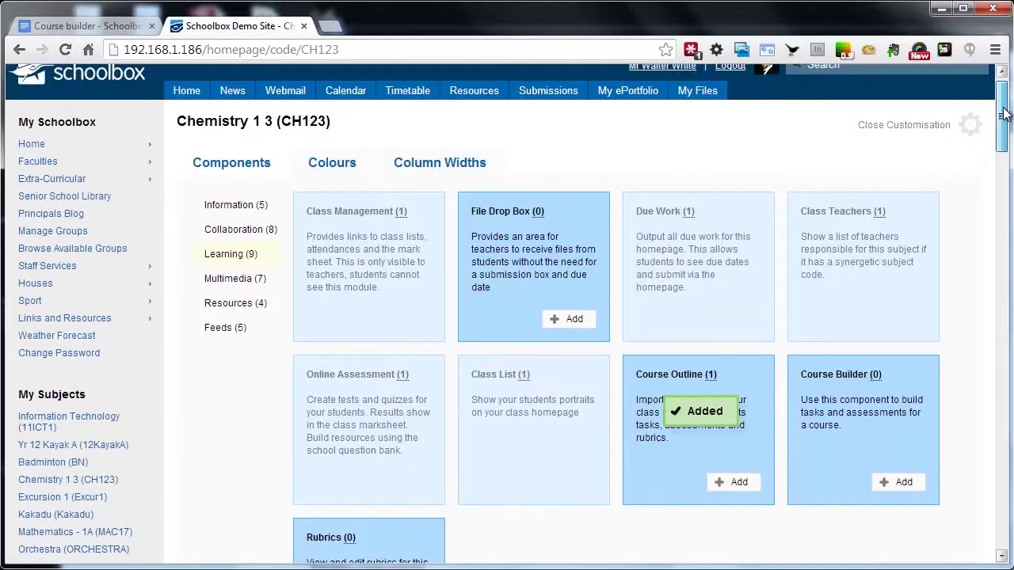
pyautogui.click(903, 150)
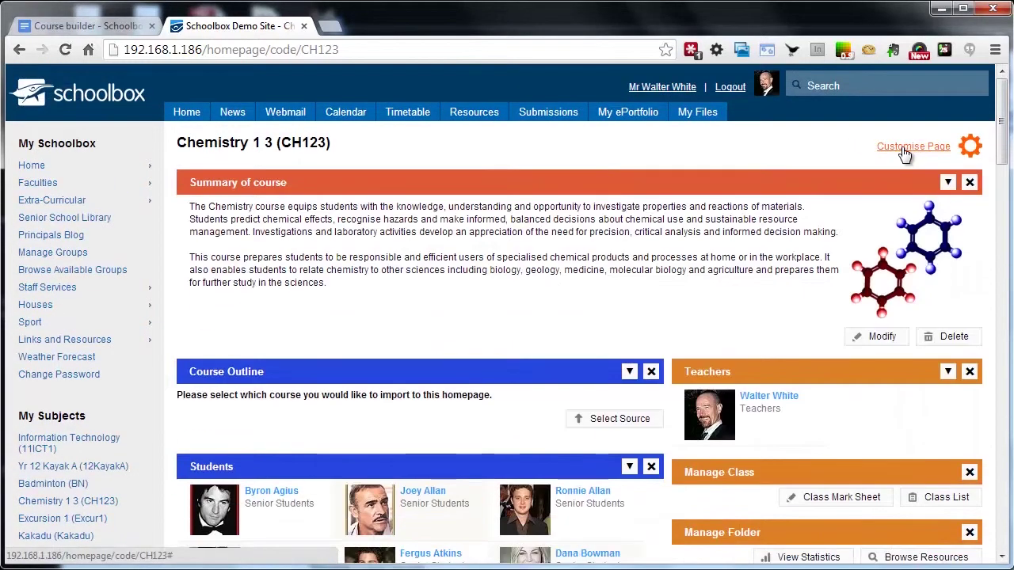
# Choose the Year 10 course under Faculties > Geography as the source to import into the Course Outline
pyautogui.scroll(-1, 1003, 119)
pyautogui.scroll(1, 1005, 112)
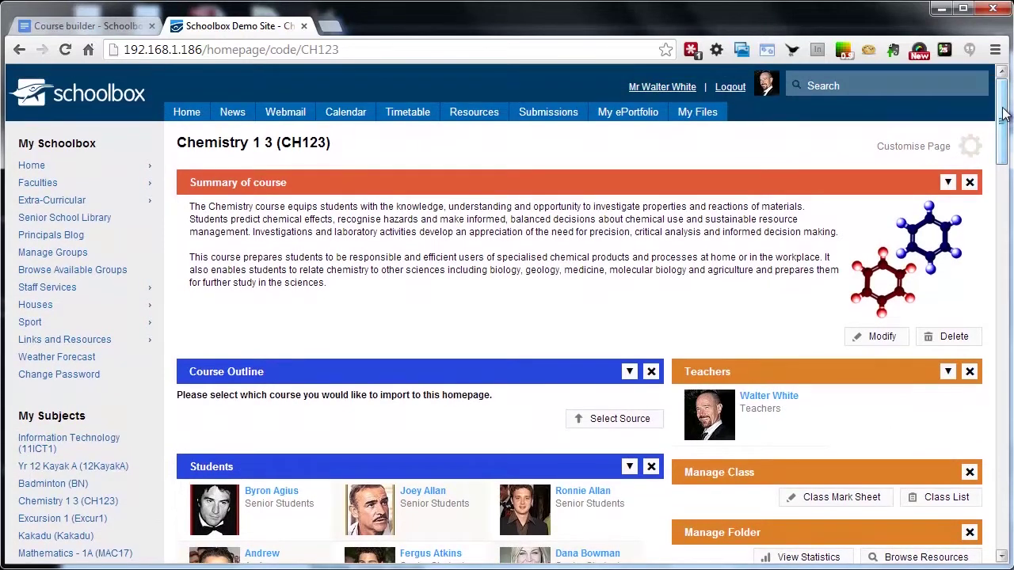
pyautogui.moveTo(1002, 113); pyautogui.dragTo(1006, 143)
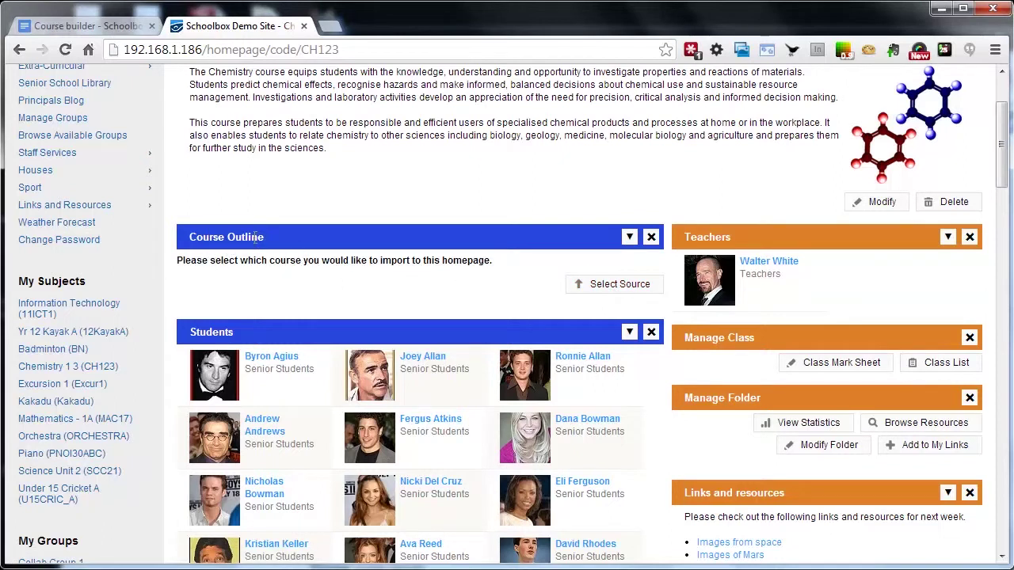
pyautogui.click(600, 290)
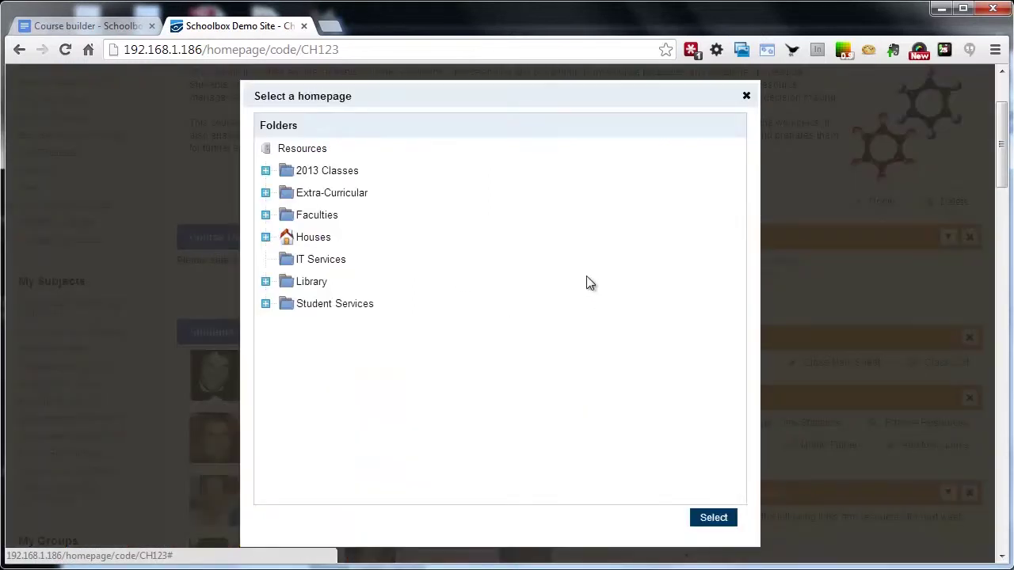
pyautogui.click(266, 216)
pyautogui.click(284, 259)
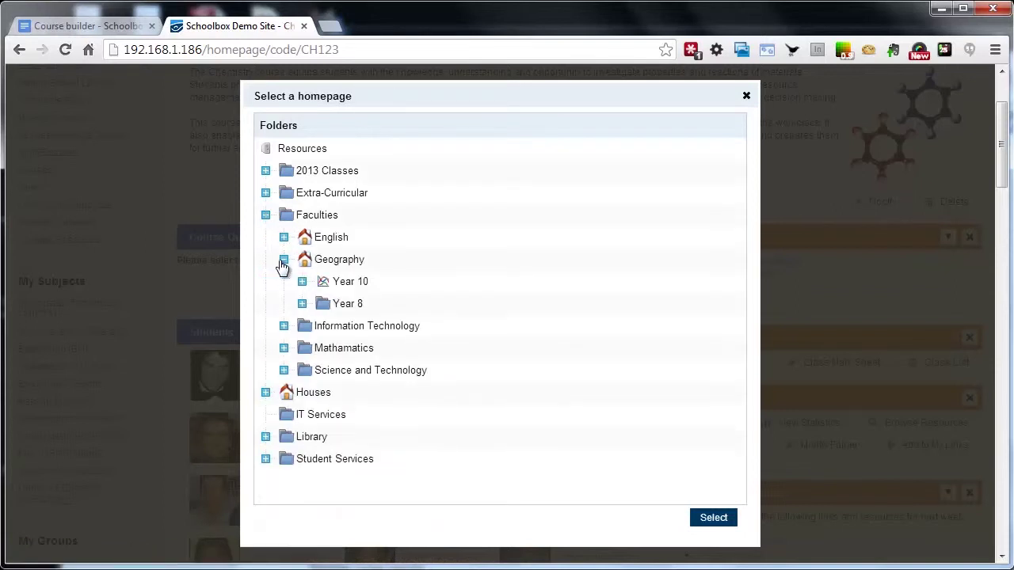
pyautogui.click(302, 282)
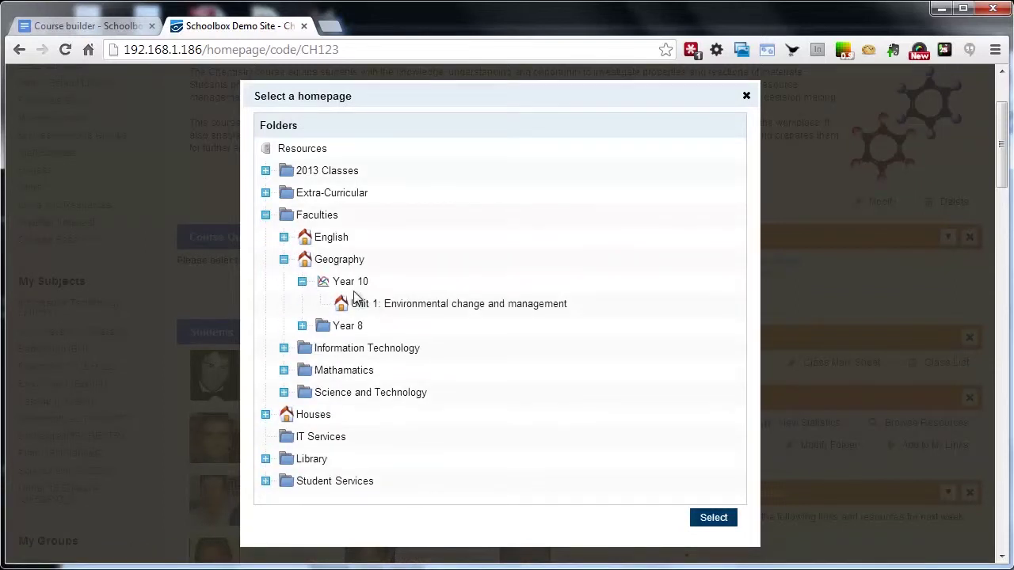
pyautogui.click(346, 284)
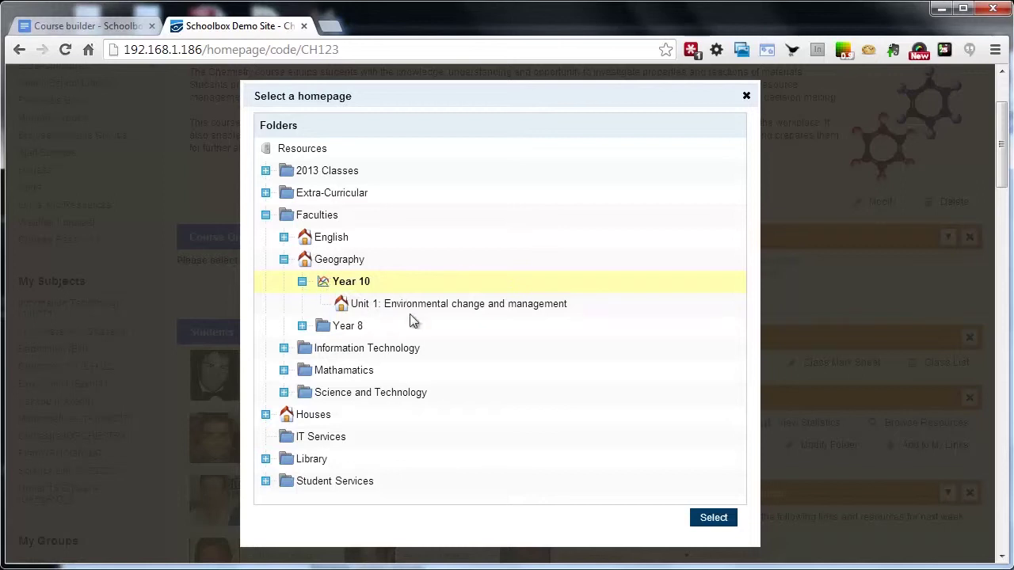
pyautogui.click(713, 518)
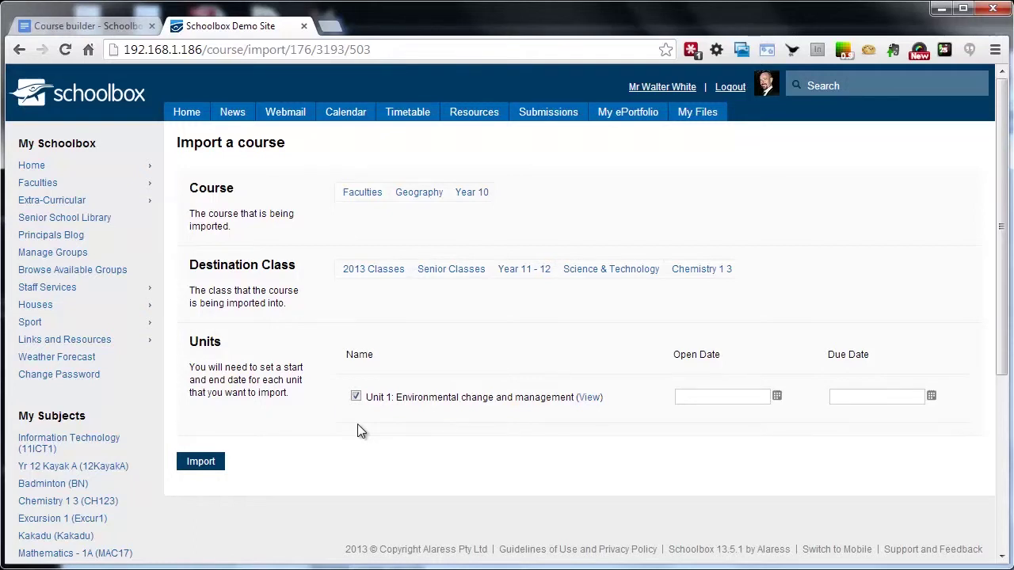
# Set Unit 1's open date to 01/10/2013 and due date to 31/12/2013, and import the course into the class
pyautogui.click(776, 397)
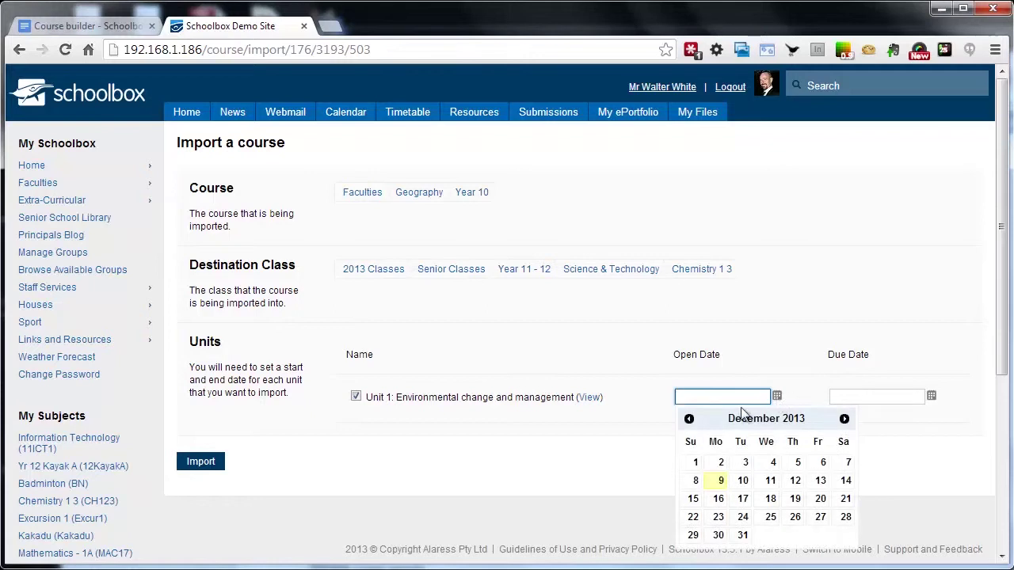
pyautogui.click(689, 420)
pyautogui.click(689, 419)
pyautogui.click(739, 462)
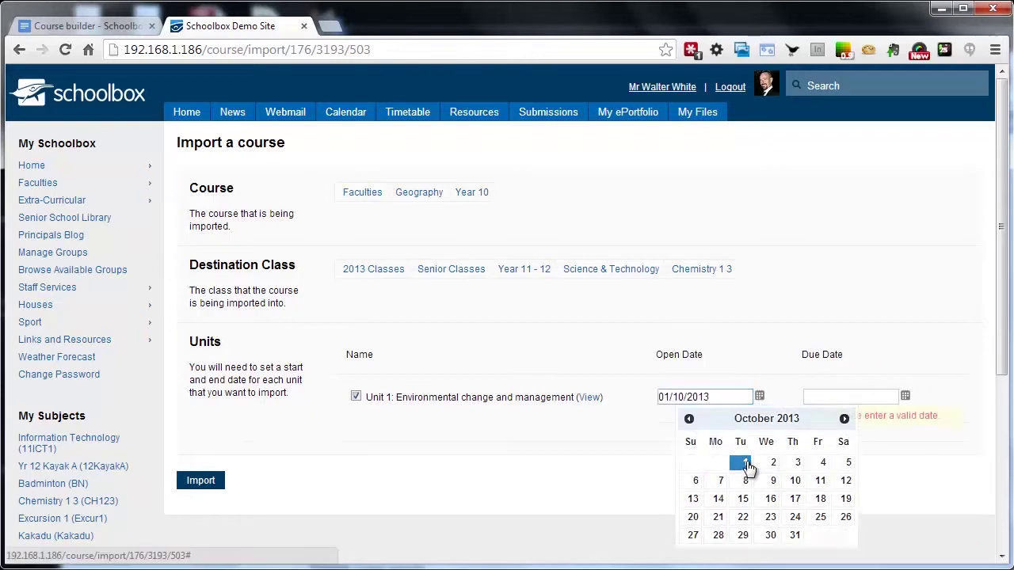
pyautogui.click(905, 395)
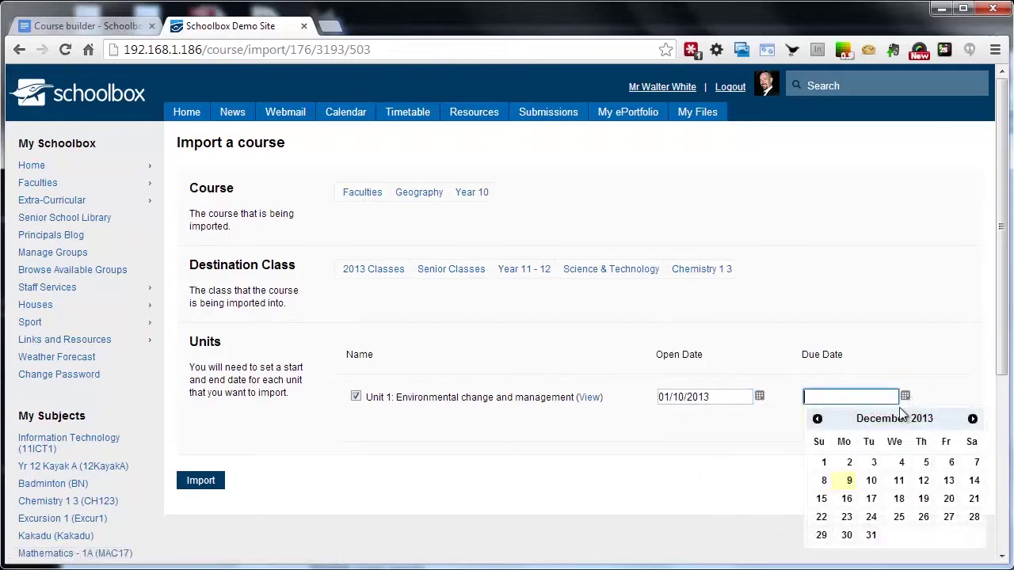
pyautogui.click(871, 536)
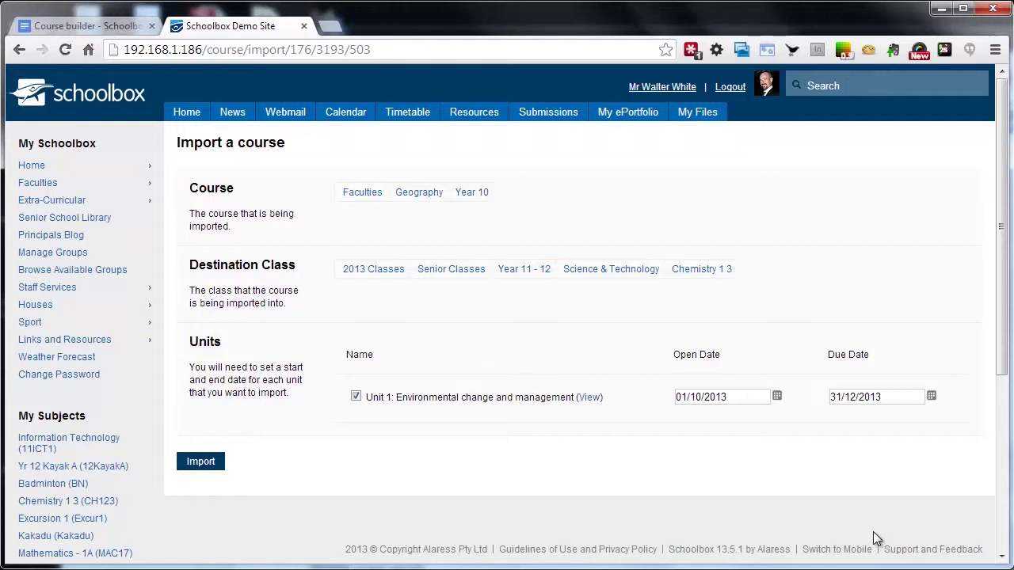
pyautogui.click(206, 457)
pyautogui.click(209, 467)
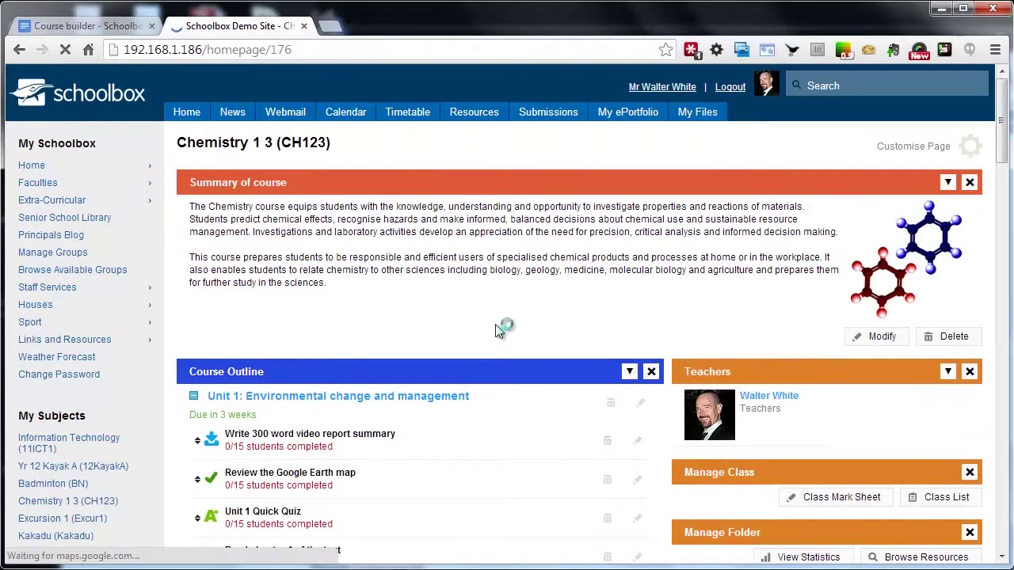
# Review the imported tasks in the Course Outline and collapse the Unit 1 task list
pyautogui.scroll(-2, 495, 331)
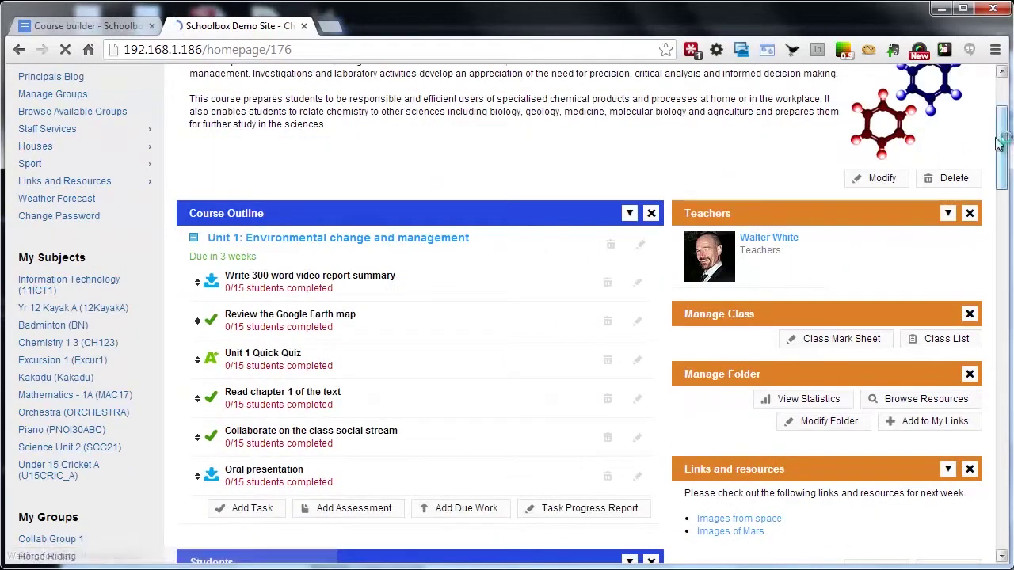
pyautogui.moveTo(1002, 138); pyautogui.dragTo(1004, 152)
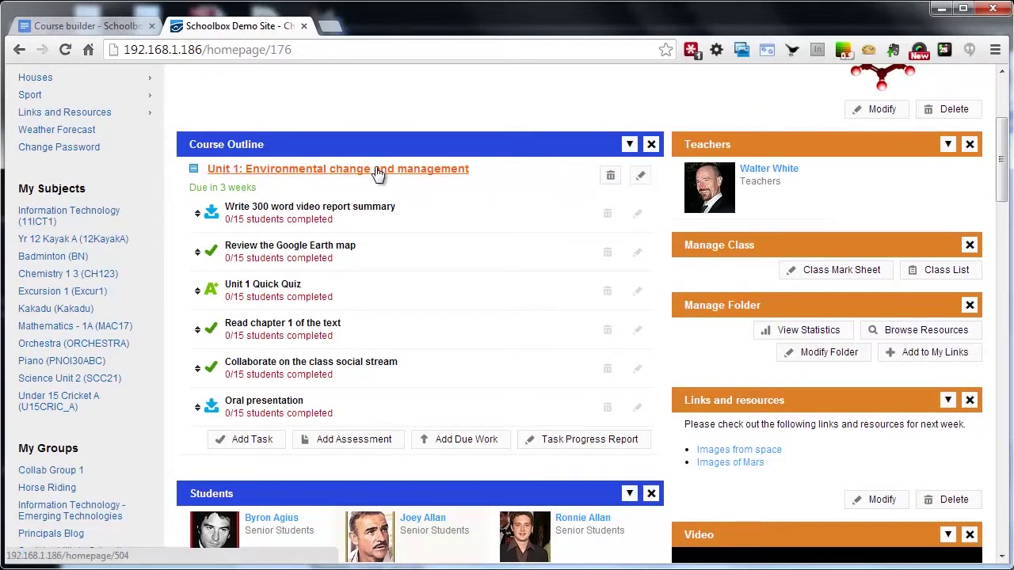
pyautogui.click(193, 170)
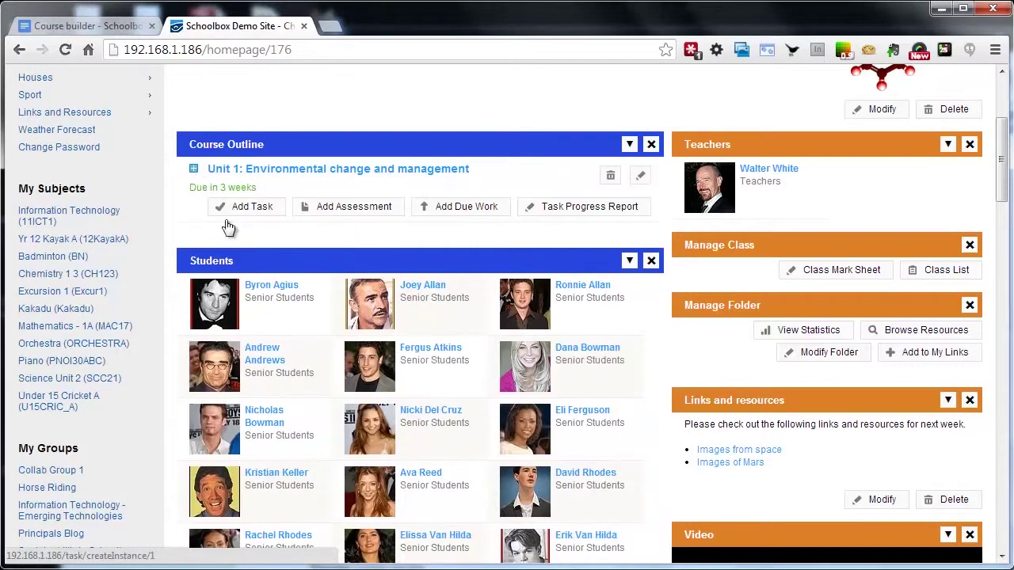
# Open the Unit 1 homepage from the class's Course Outline and look through its content
pyautogui.click(233, 175)
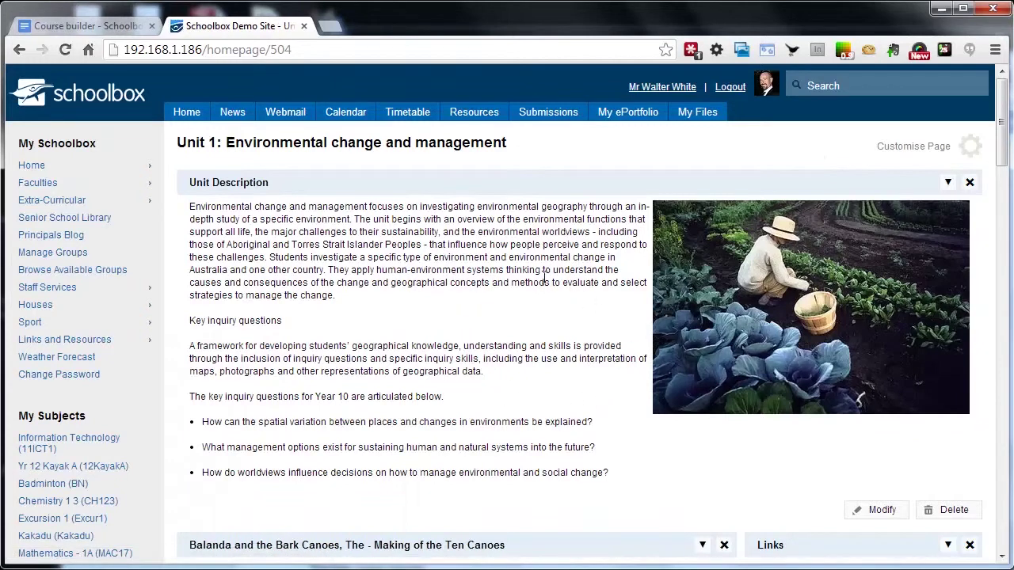
pyautogui.scroll(-6, 840, 262)
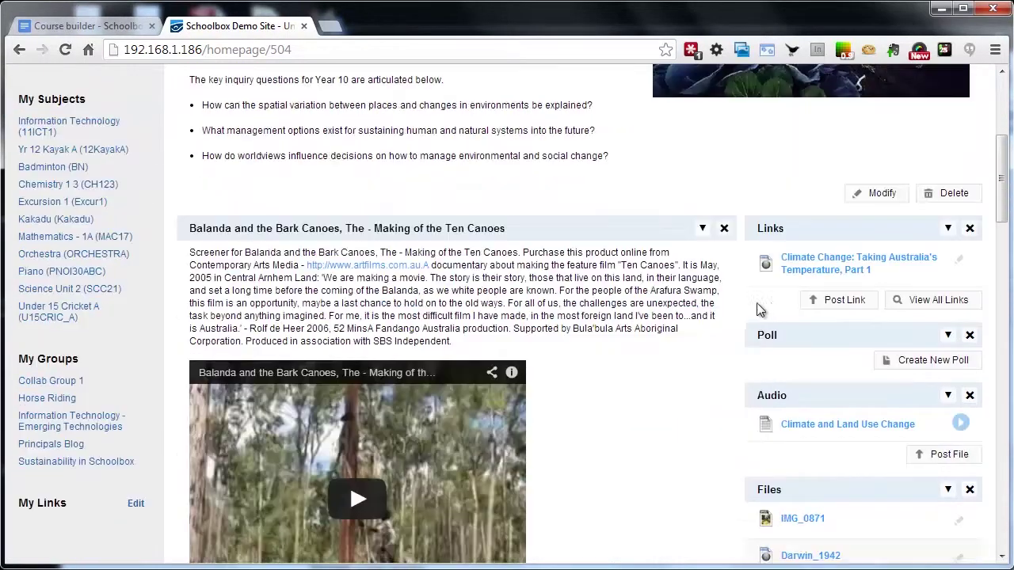
# Review the Unit 1 homepage from its description and video down to the files and Course Builder tasks
pyautogui.scroll(-4, 669, 294)
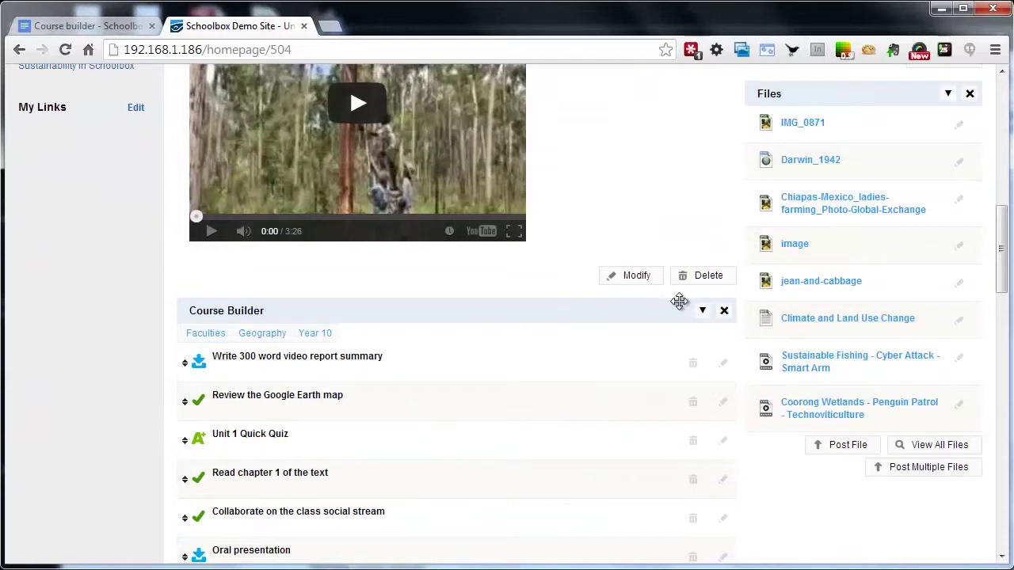
pyautogui.scroll(10, 680, 301)
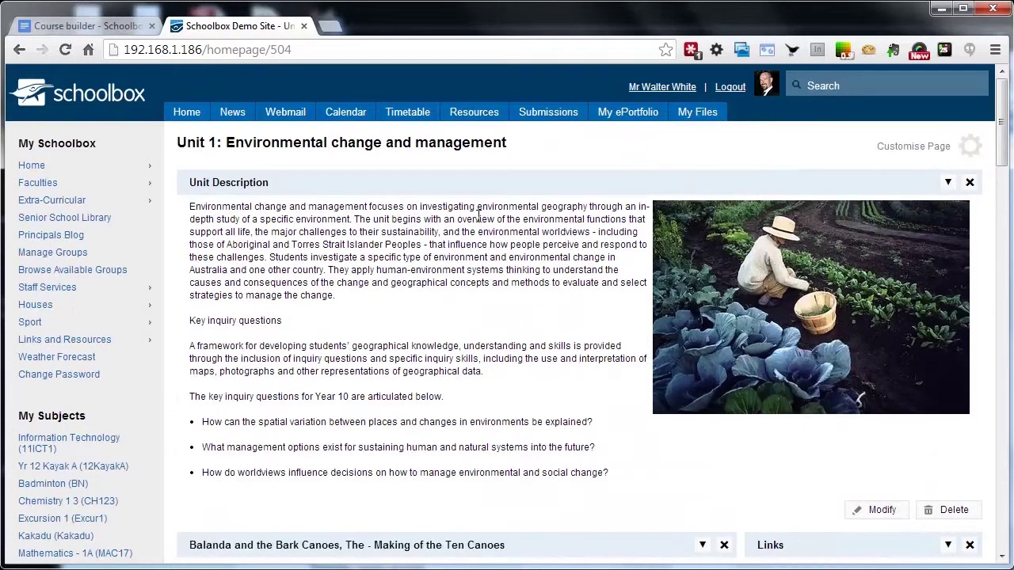
pyautogui.scroll(-2, 552, 301)
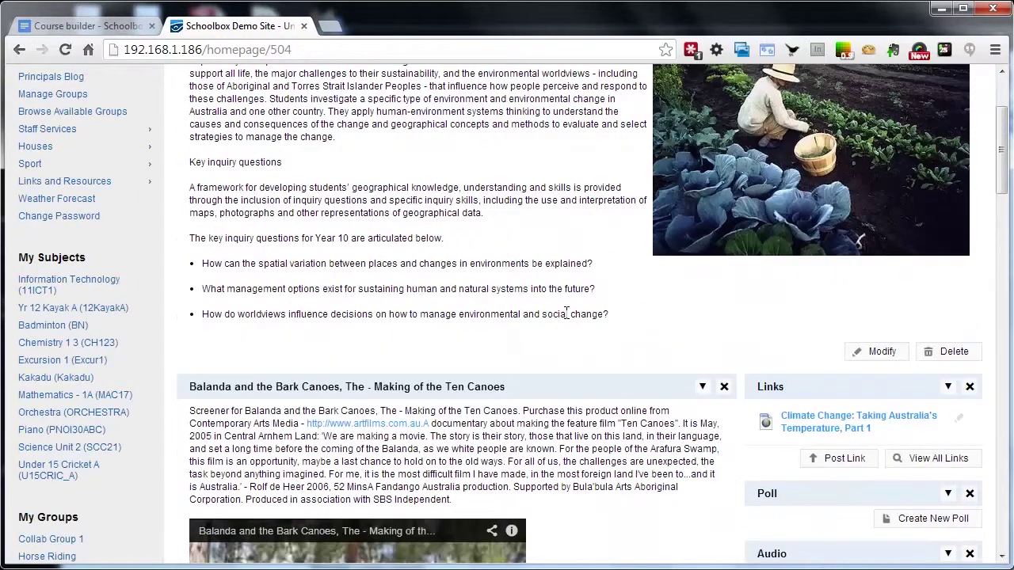
pyautogui.scroll(2, 540, 294)
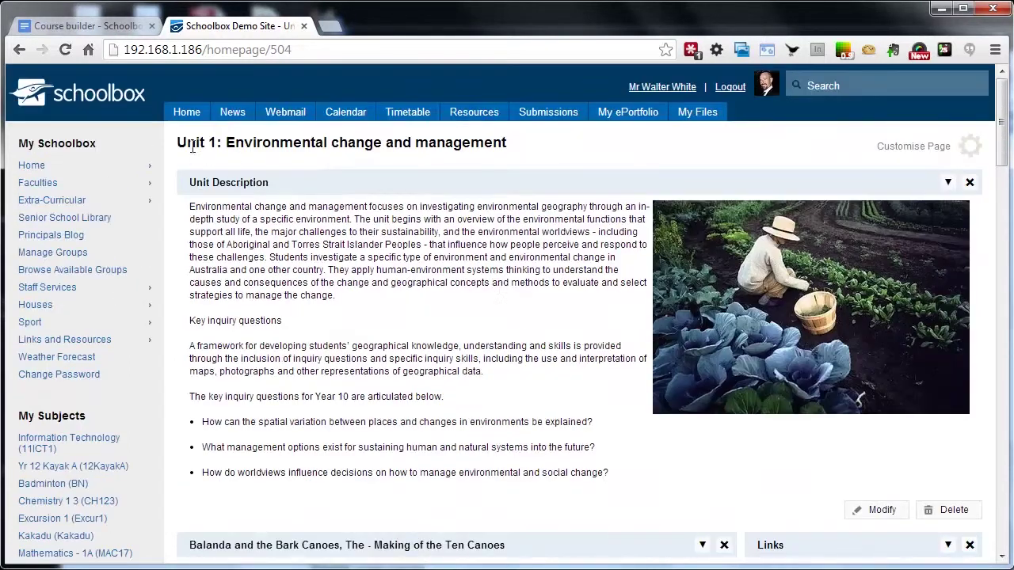
# Return to the class homepage and move the "Write 300 word video report summary" task directly below "Read chapter 1 of the text"
pyautogui.click(19, 50)
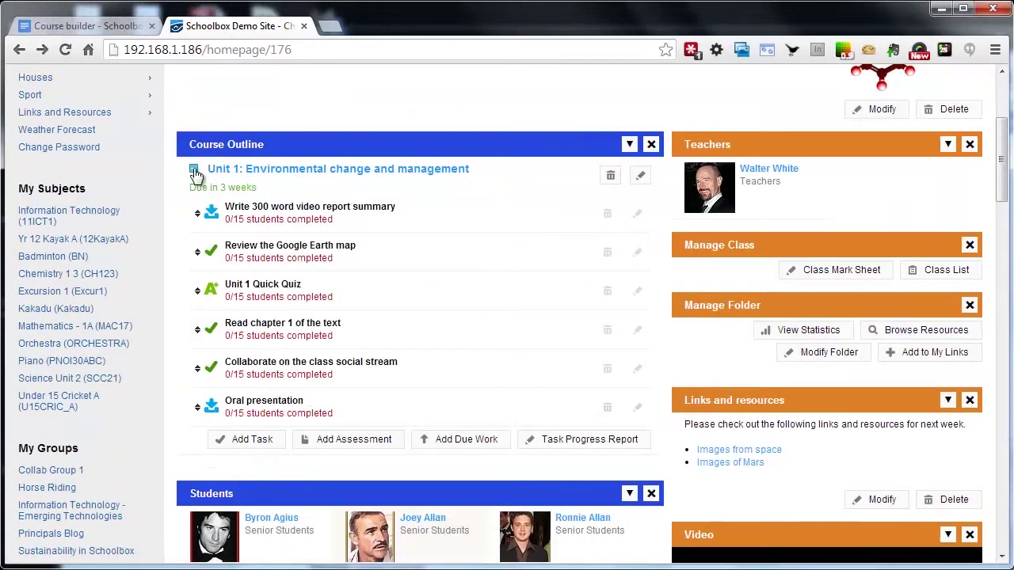
pyautogui.click(194, 171)
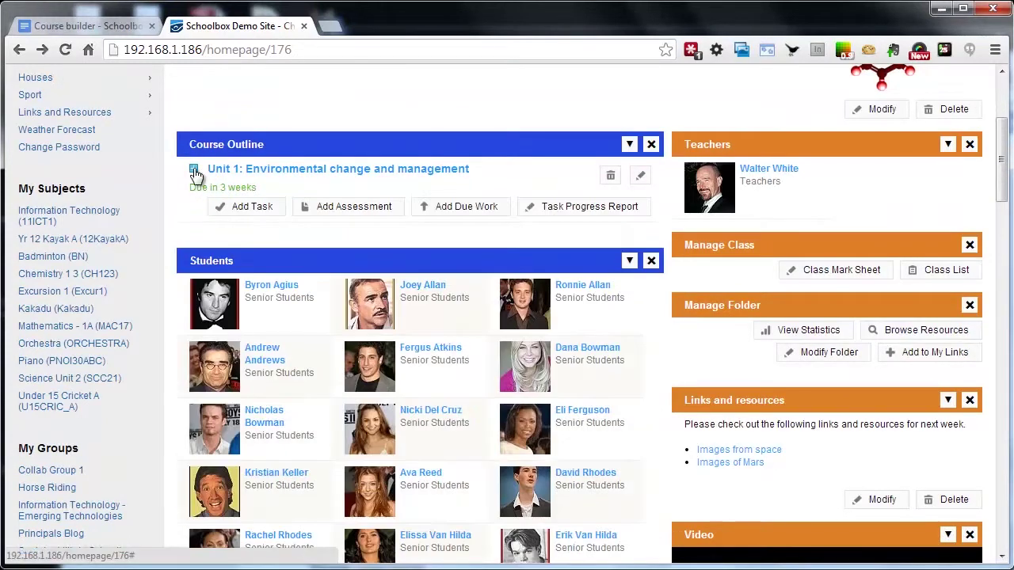
pyautogui.click(192, 169)
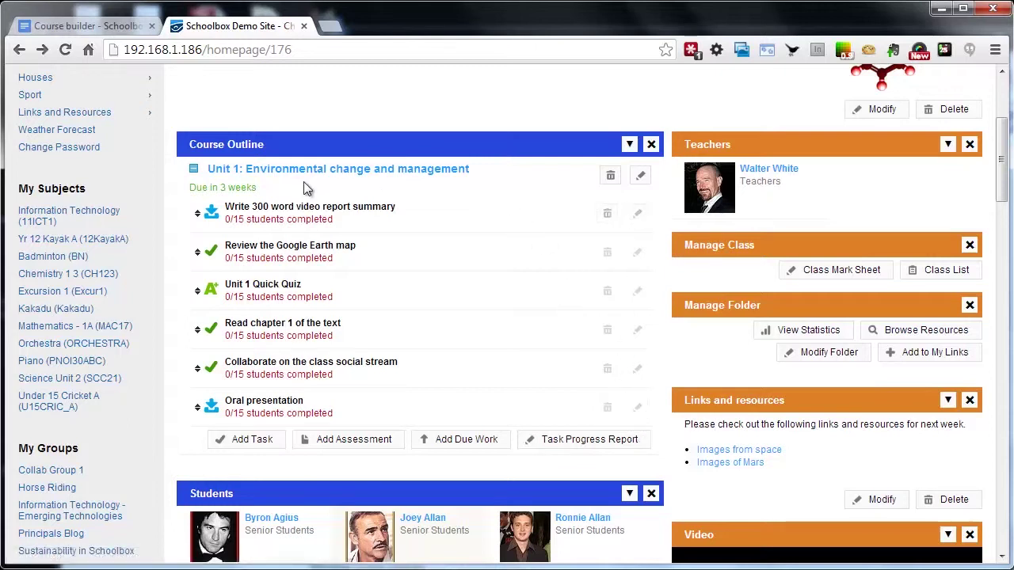
pyautogui.moveTo(205, 214); pyautogui.dragTo(252, 349)
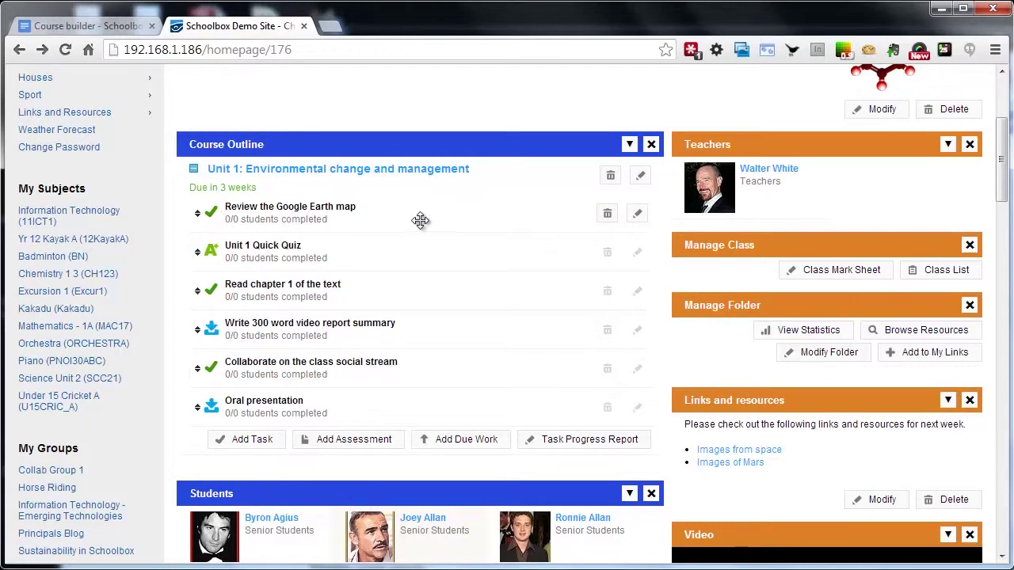
# Open the Unit 1 task progress report and mark "Read chapter 1 of the text" as completed for the first two students
pyautogui.click(559, 447)
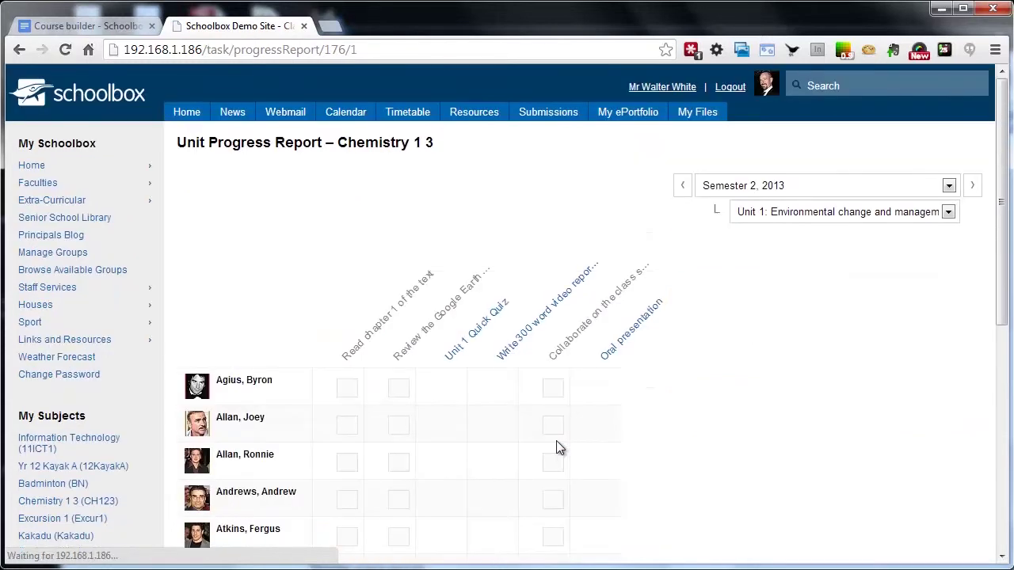
pyautogui.moveTo(1004, 146); pyautogui.dragTo(1007, 247)
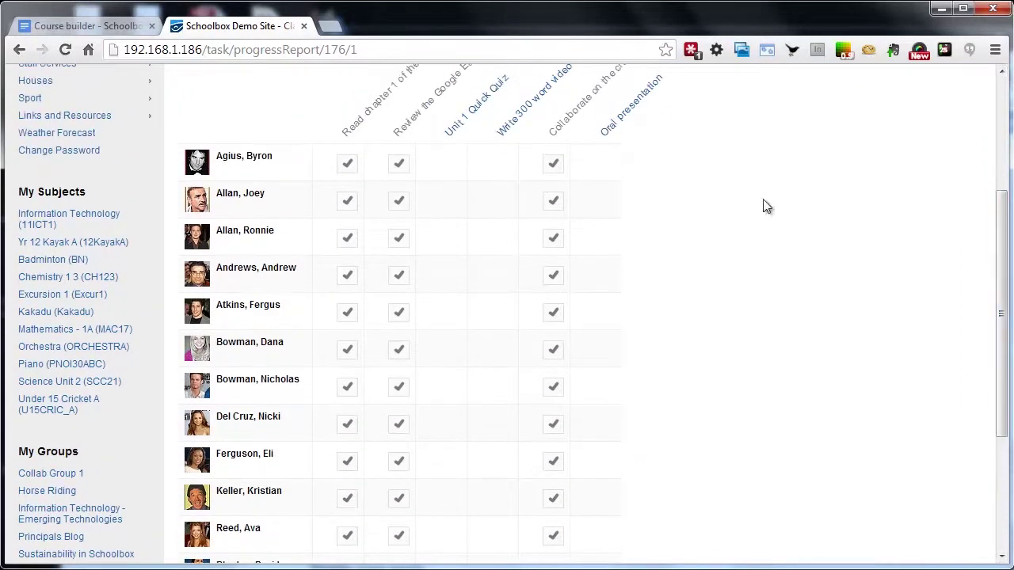
pyautogui.click(348, 168)
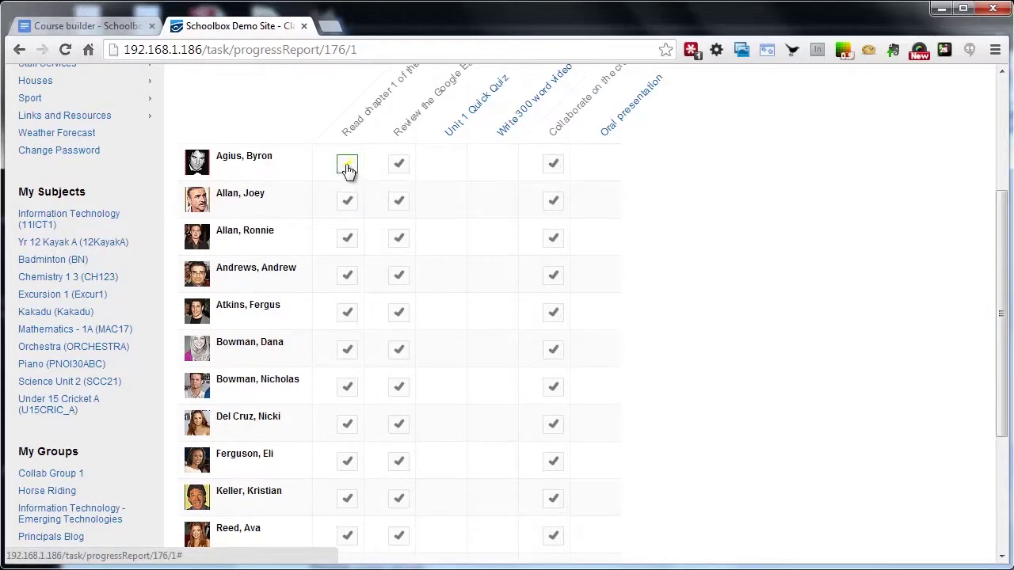
pyautogui.click(349, 168)
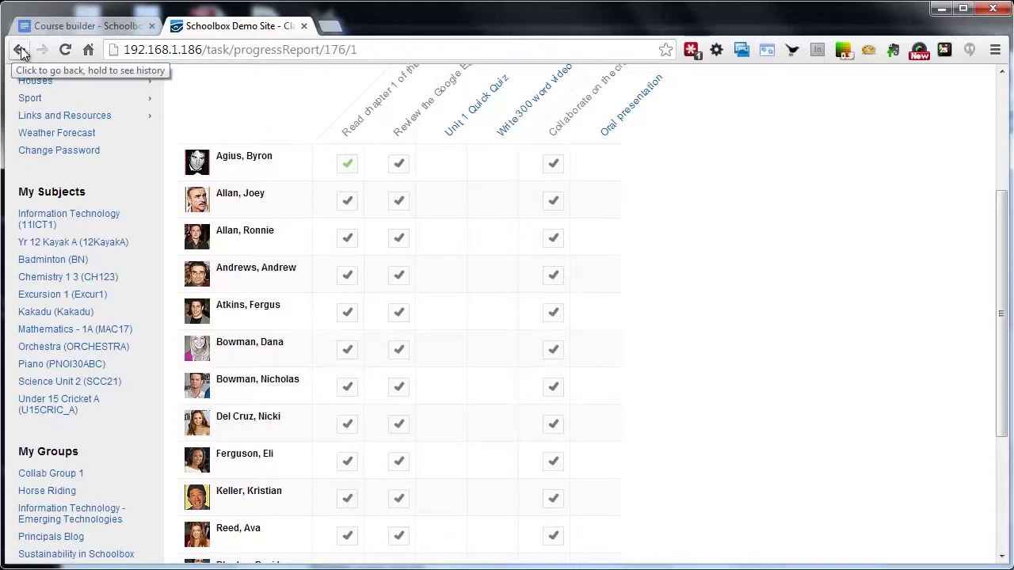
pyautogui.click(349, 203)
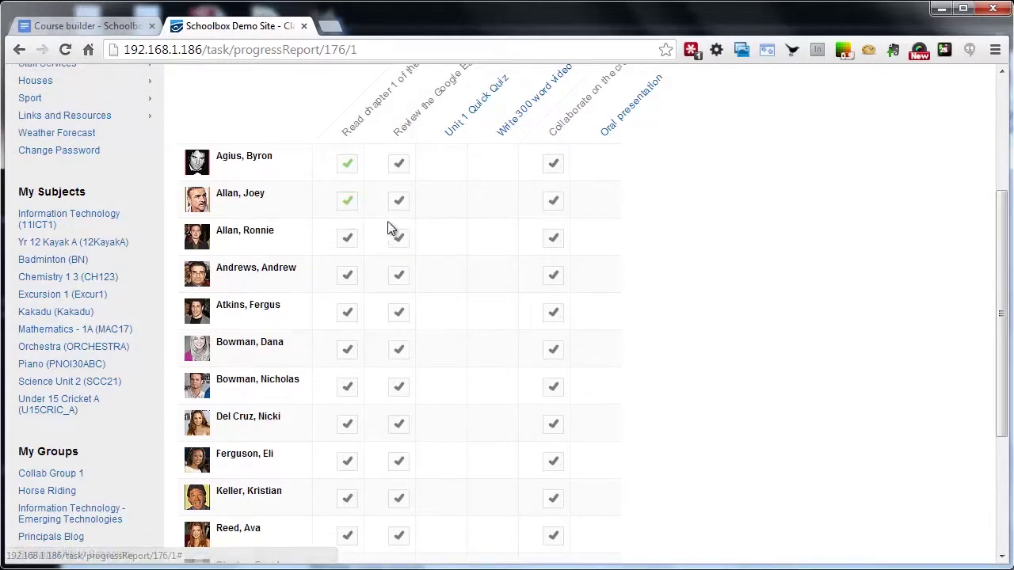
pyautogui.moveTo(1000, 261); pyautogui.dragTo(1001, 174)
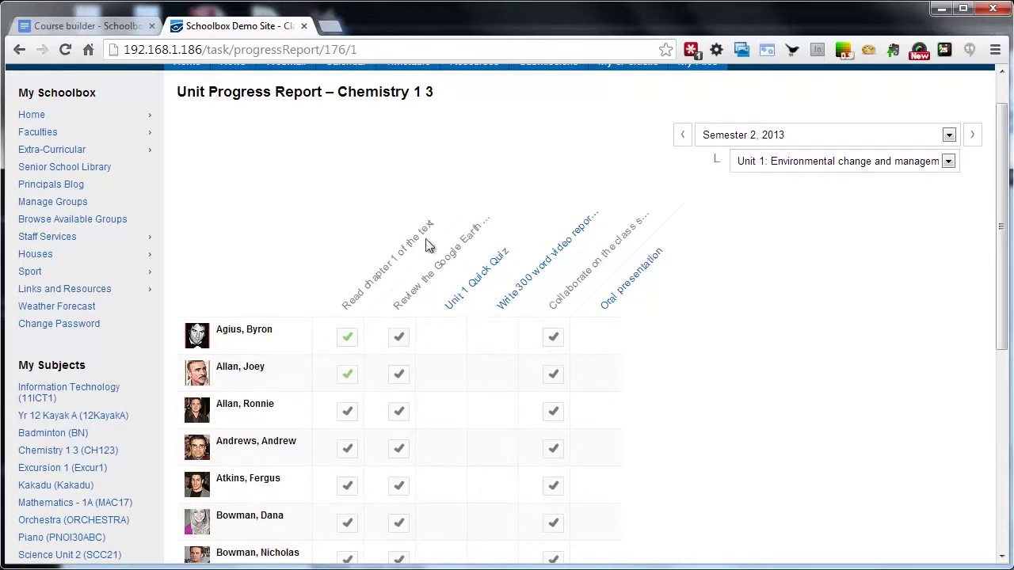
pyautogui.scroll(-1, 463, 286)
pyautogui.scroll(1, 463, 286)
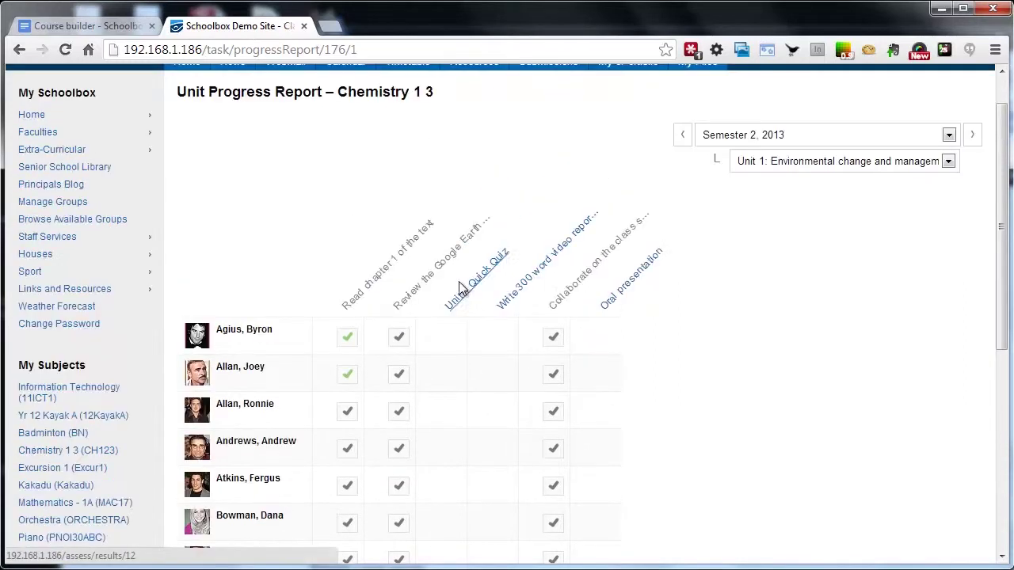
# View the Chemistry 1 3 class mark sheet with its assessment columns, and return to the Course Outline on the class homepage
pyautogui.click(19, 50)
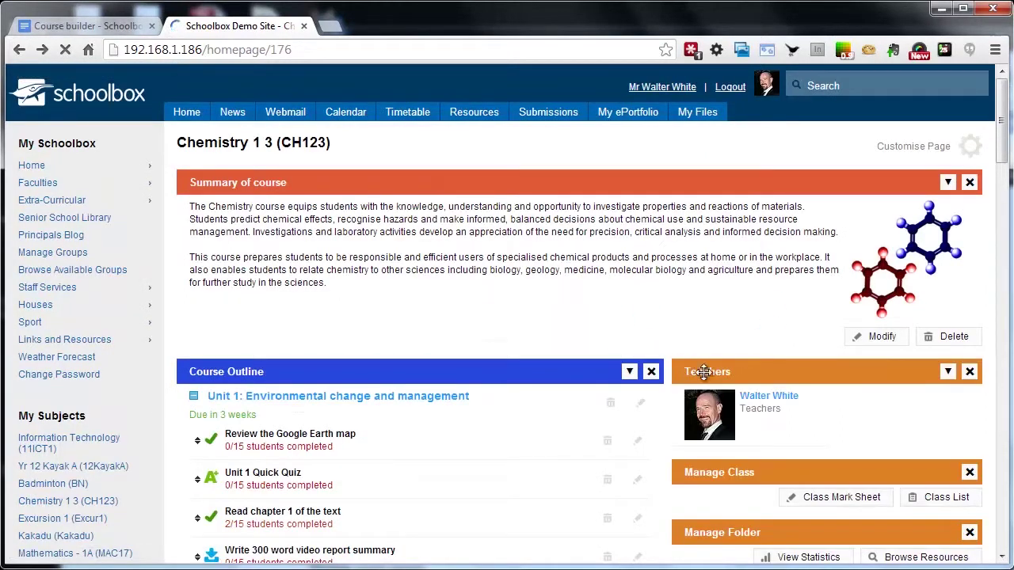
pyautogui.scroll(-5, 867, 475)
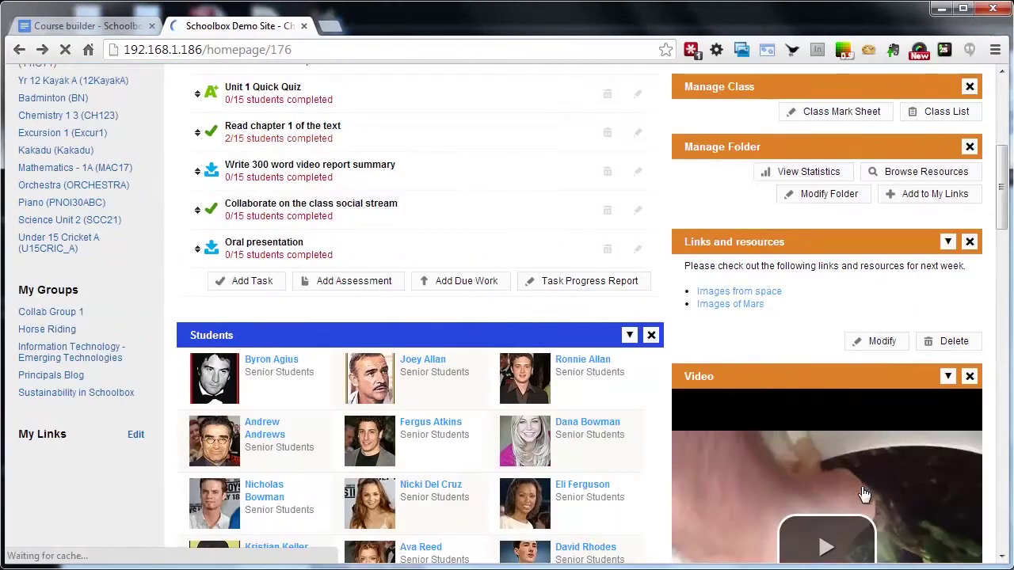
pyautogui.click(826, 115)
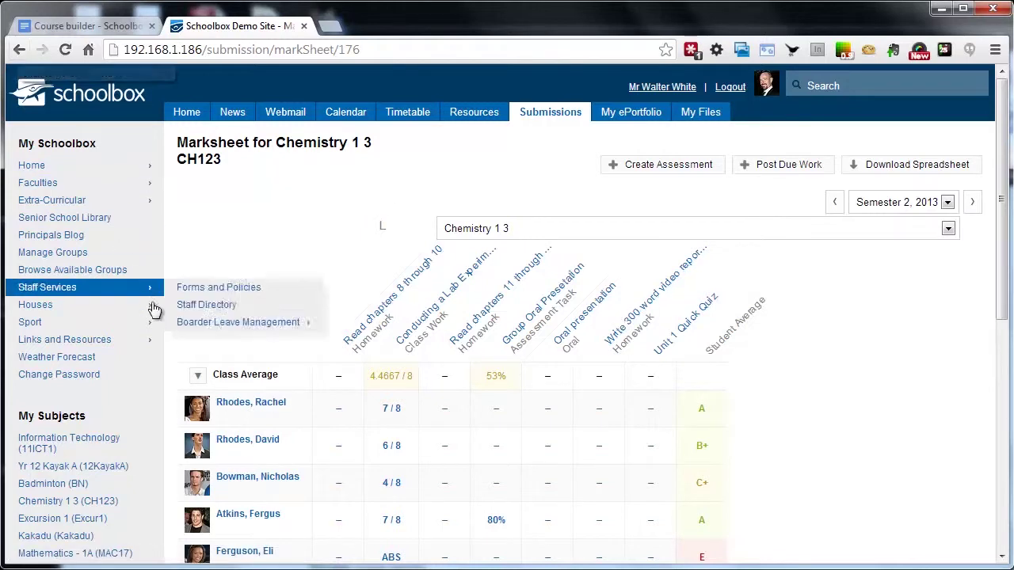
pyautogui.click(19, 50)
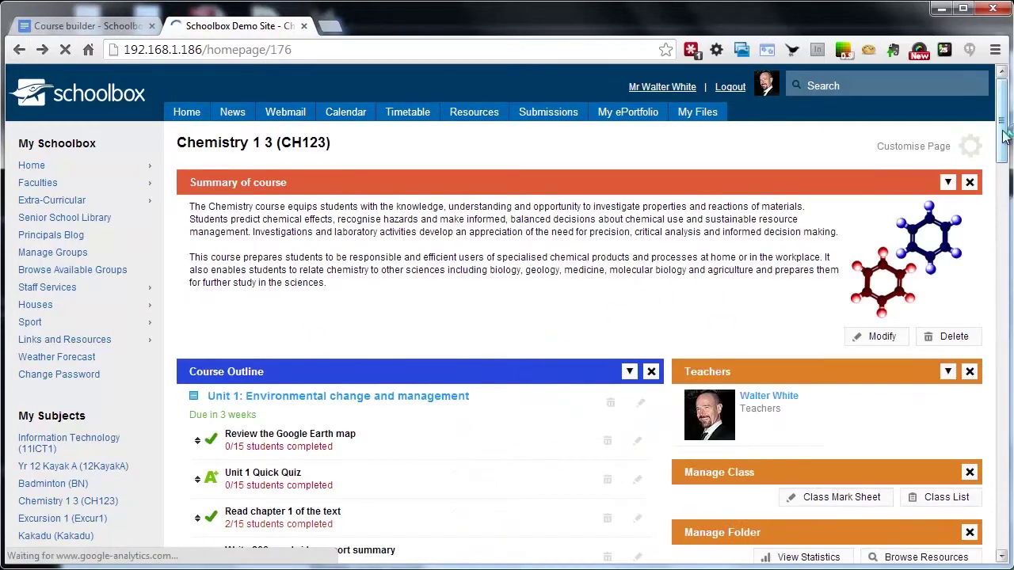
pyautogui.moveTo(1002, 121); pyautogui.dragTo(1004, 154)
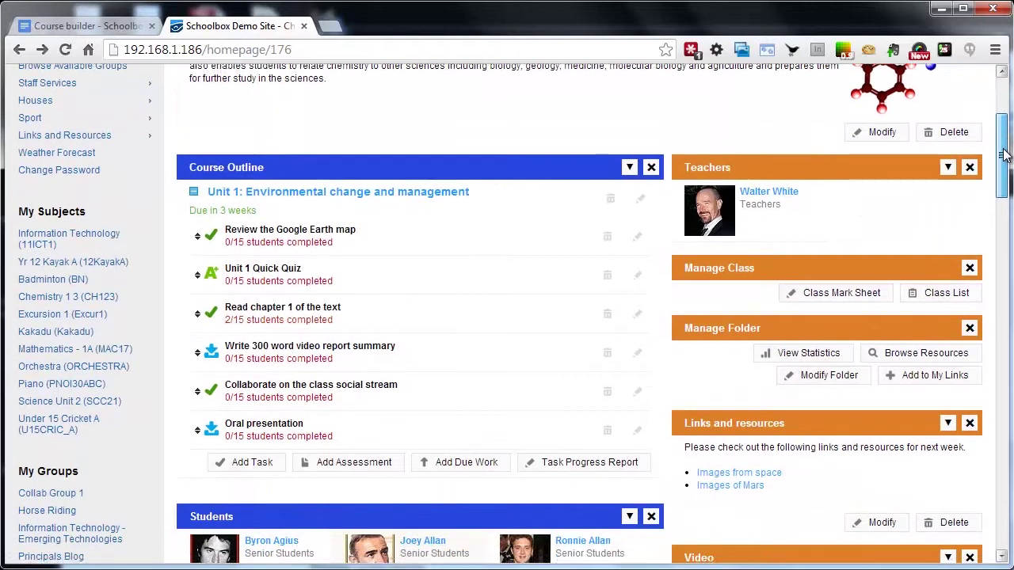